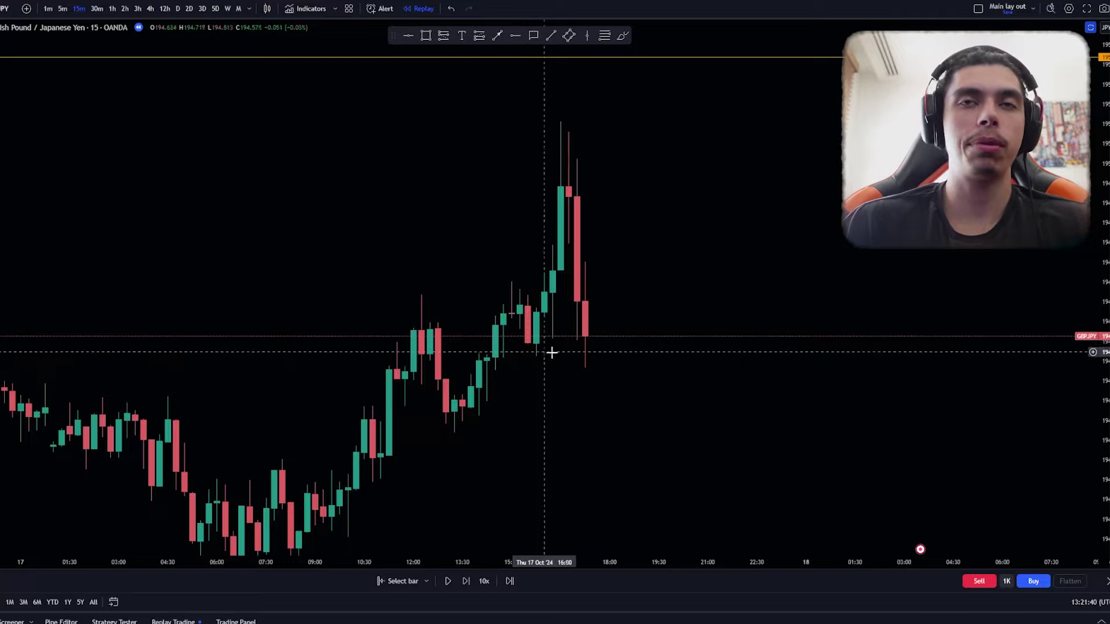
# Step: Restart the replay from an earlier bar, step one candle, and mark the current price with a horizontal line
pyautogui.click(422, 581)
pyautogui.click(585, 345)
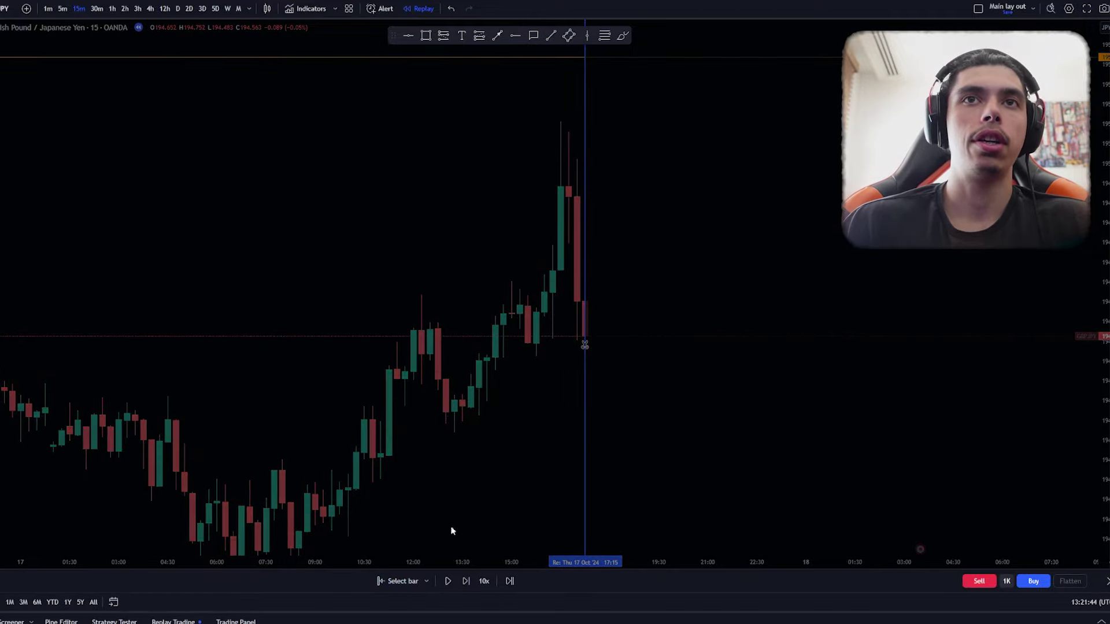
pyautogui.click(466, 581)
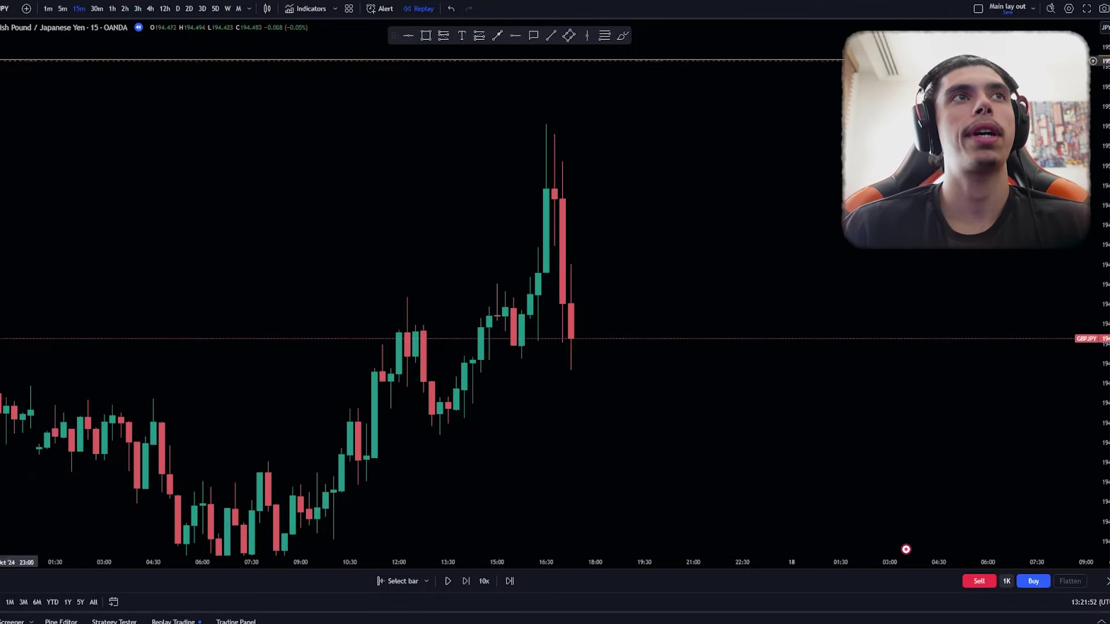
pyautogui.hotkey('alt', 'h')
pyautogui.click(512, 361)
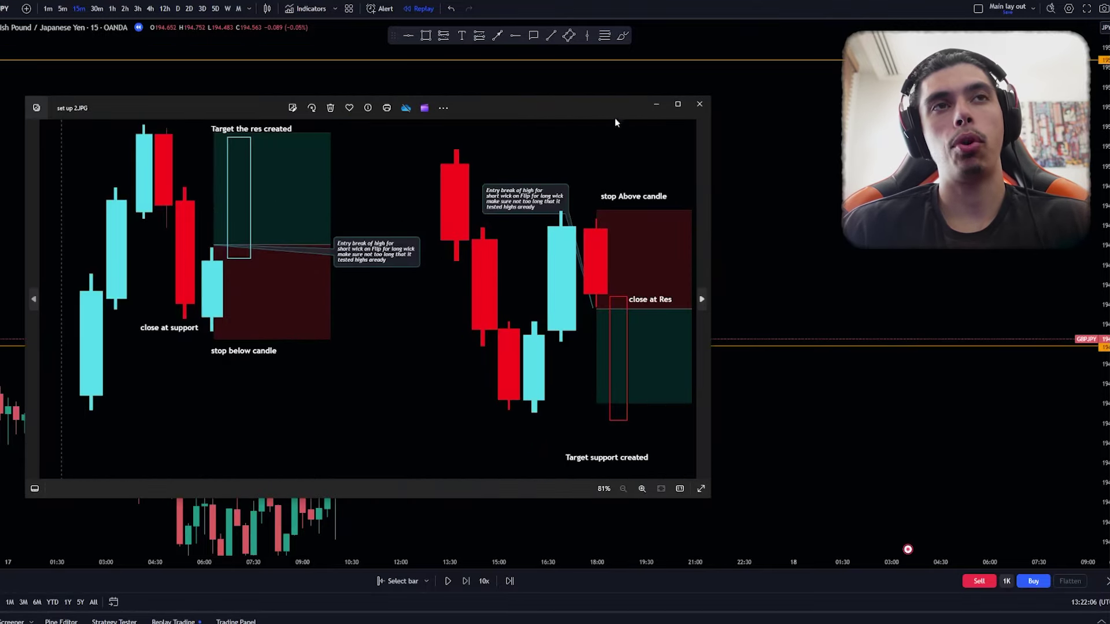
# Step: Close the setup image, advance two candles, and place a long position at the latest candle
pyautogui.click(699, 104)
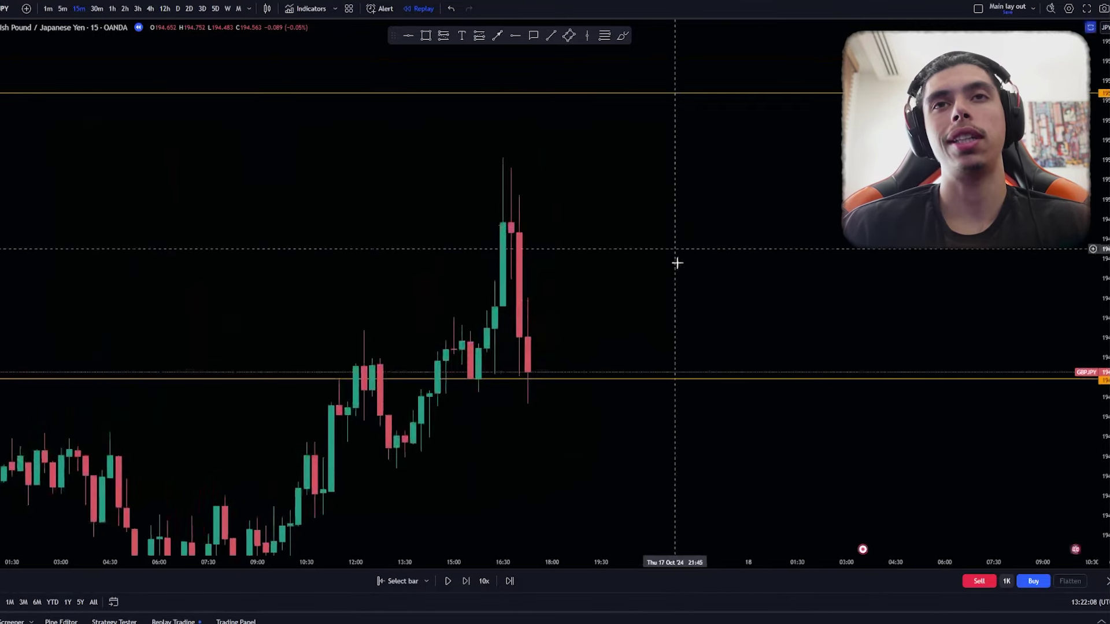
pyautogui.click(466, 582)
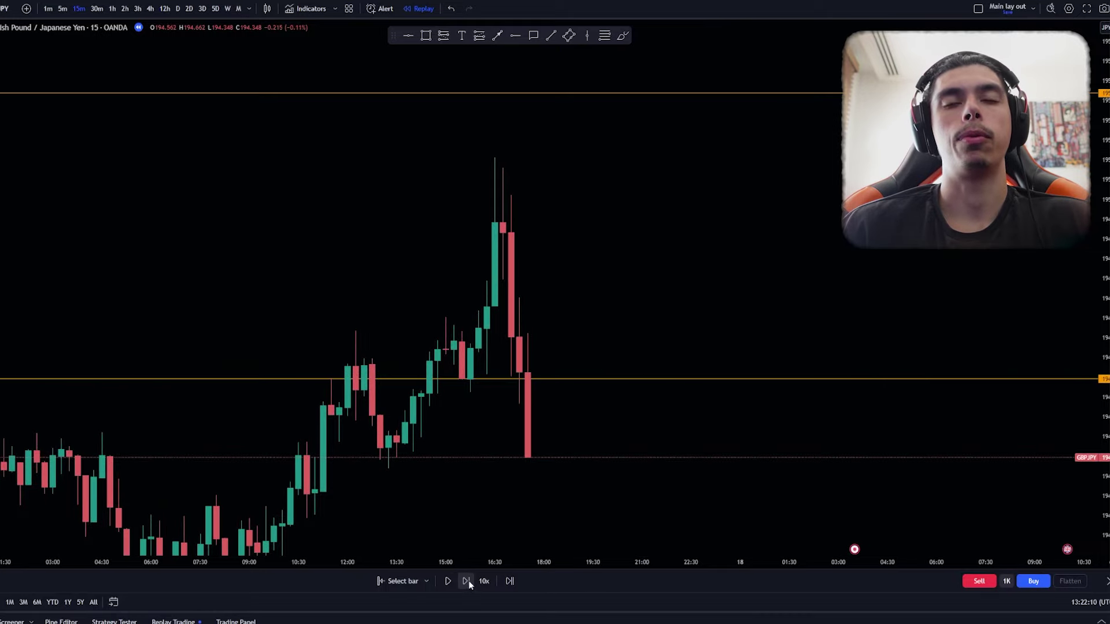
pyautogui.click(466, 581)
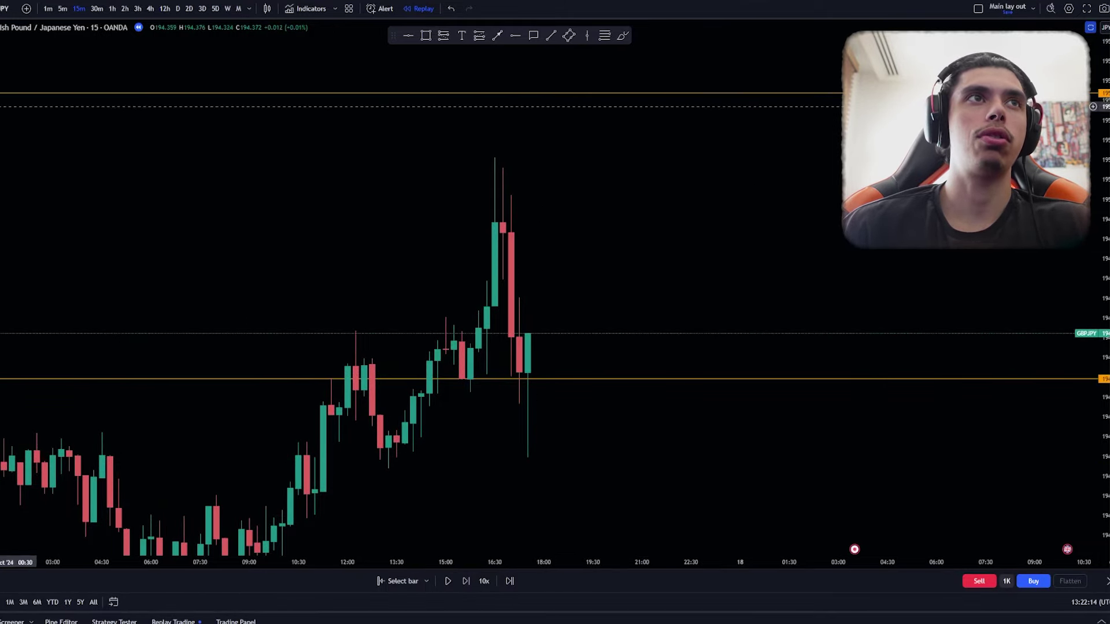
pyautogui.click(29, 111)
pyautogui.click(527, 333)
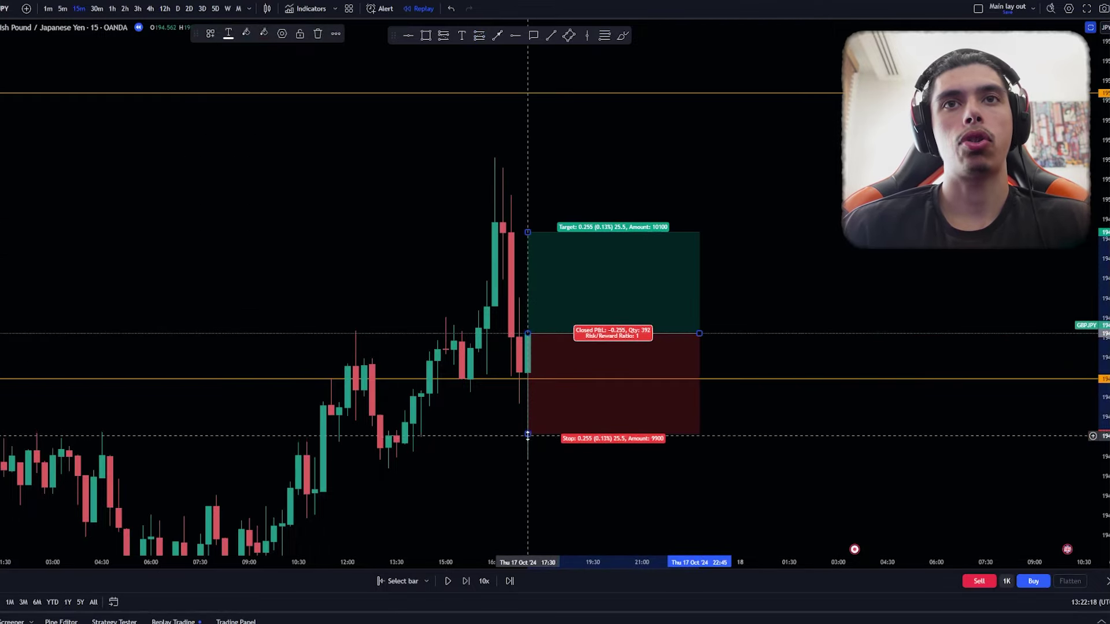
# Step: Move the long position's stop lower and advance the replay three candles
pyautogui.moveTo(527, 434); pyautogui.dragTo(452, 427)
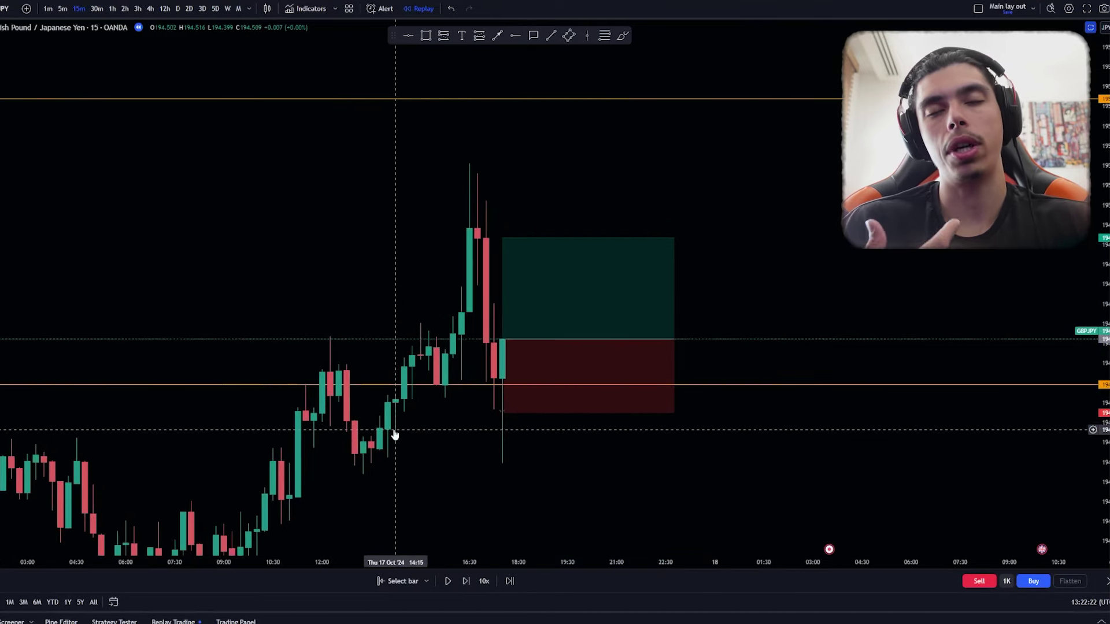
pyautogui.click(467, 585)
pyautogui.click(467, 585)
pyautogui.click(466, 581)
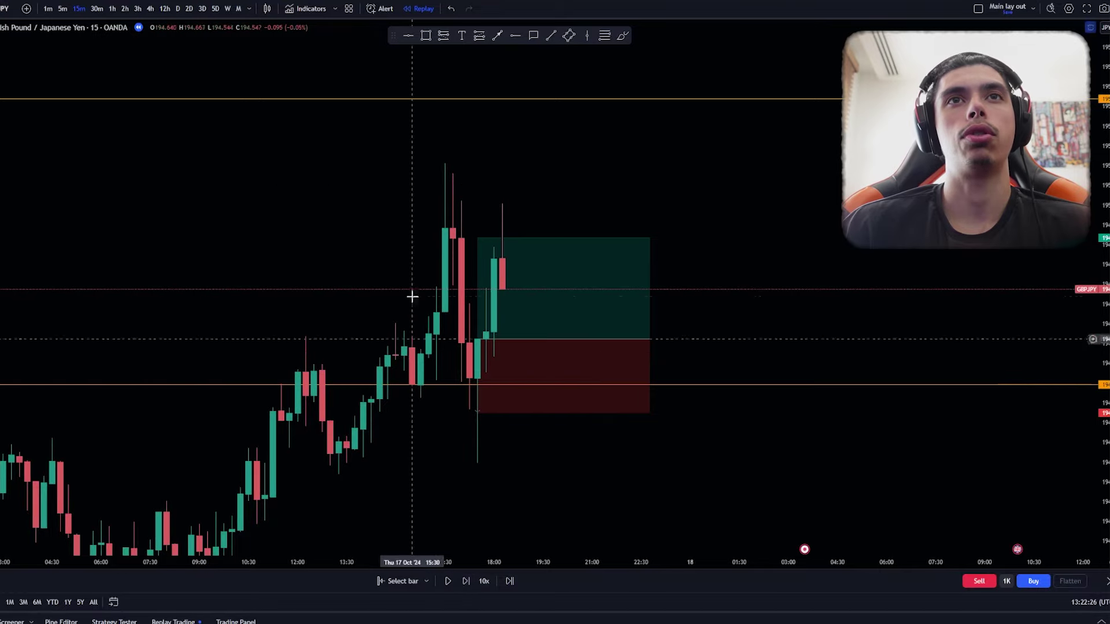
# Step: Raise the target to the upper orange line and replay until price reaches it
pyautogui.moveTo(476, 234); pyautogui.dragTo(435, 99)
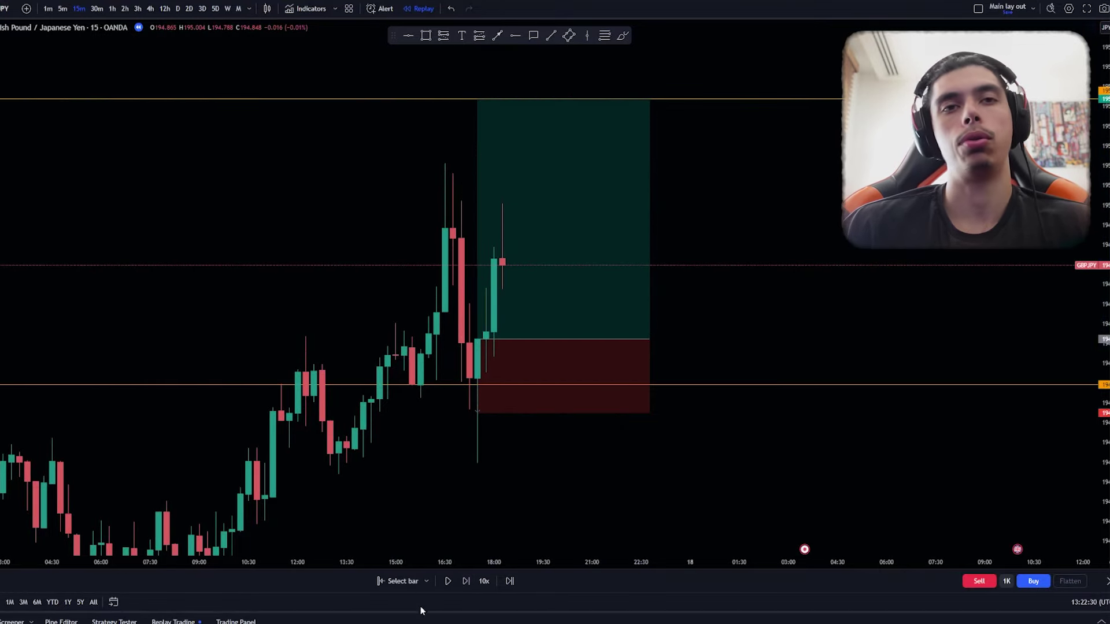
pyautogui.click(465, 581)
pyautogui.click(465, 581)
pyautogui.click(465, 581)
pyautogui.click(465, 580)
pyautogui.click(465, 581)
pyautogui.click(466, 581)
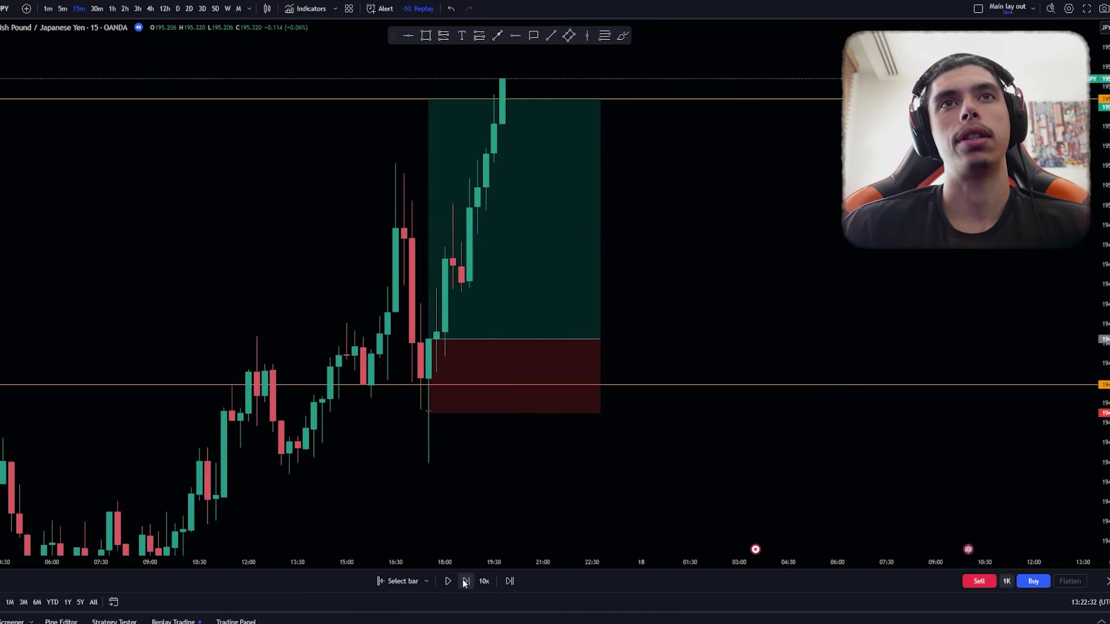
pyautogui.hotkey('shift', 'Right')
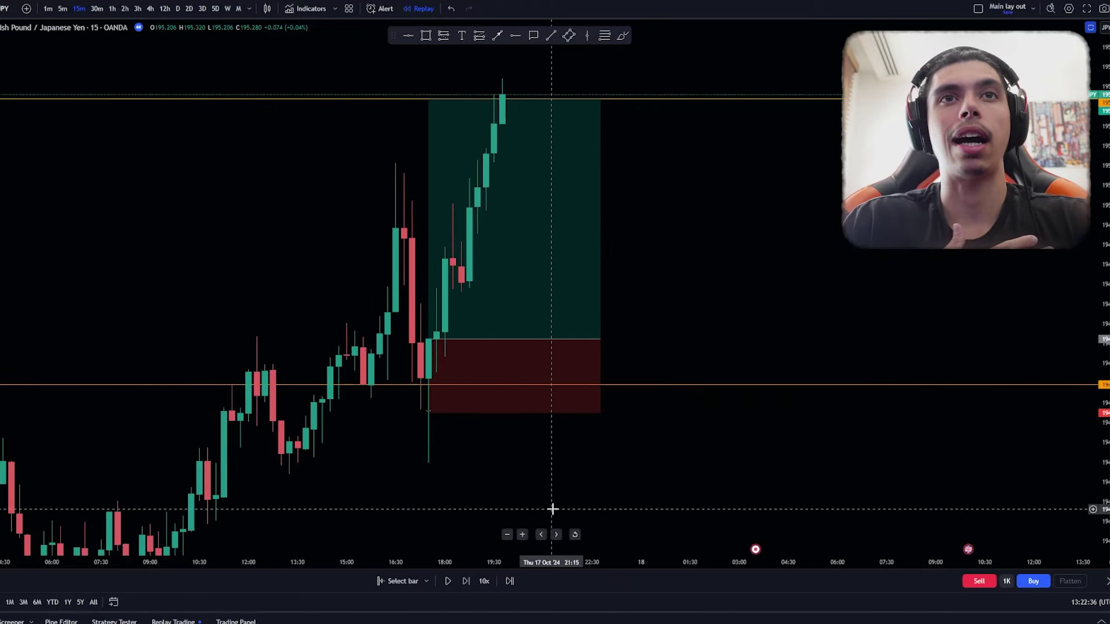
# Step: Delete the long position from the chart
pyautogui.click(533, 316)
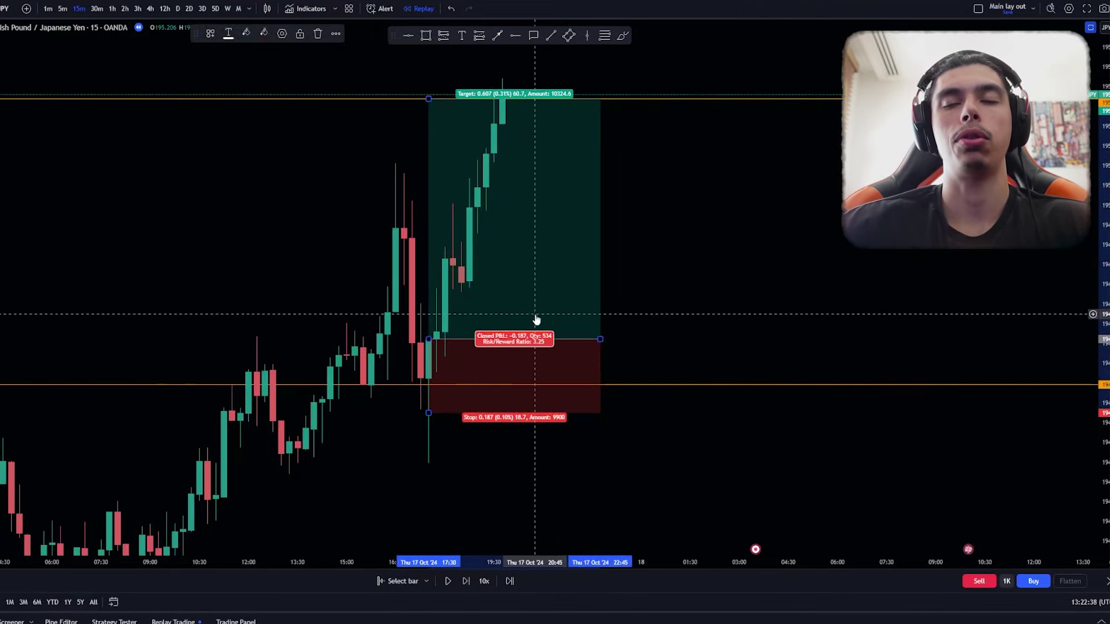
pyautogui.press('Delete')
pyautogui.scroll(-3, 607, 300)
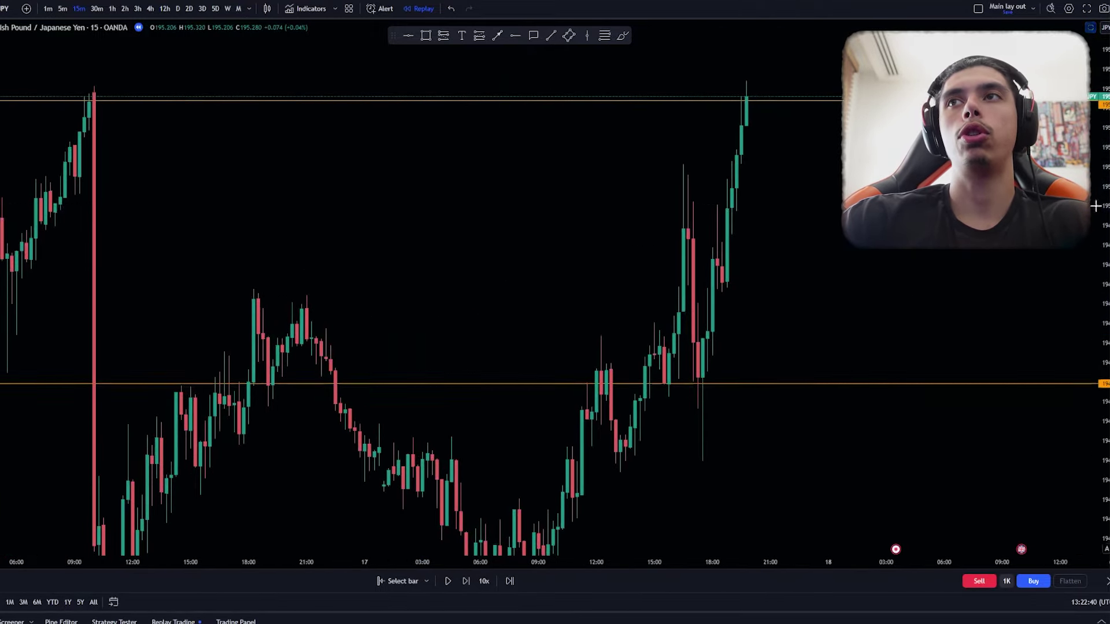
# Step: Delete the lower and upper orange horizontal lines and recentre the candles
pyautogui.rightClick(765, 235)
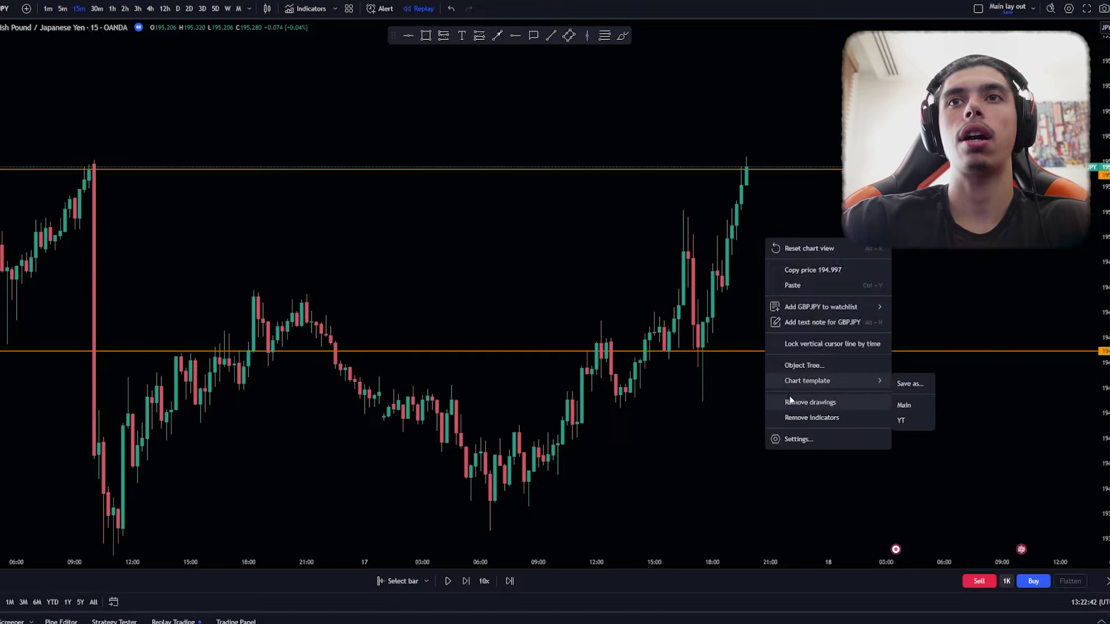
pyautogui.click(719, 348)
pyautogui.click(719, 348)
pyautogui.press('Delete')
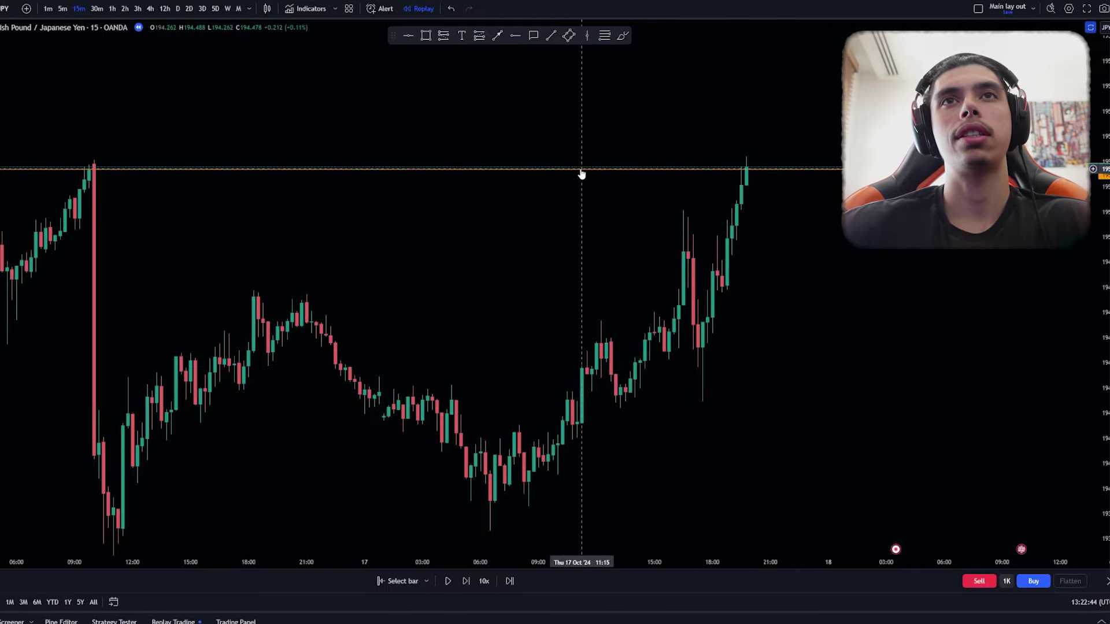
pyautogui.click(581, 170)
pyautogui.press('Delete')
pyautogui.moveTo(582, 223); pyautogui.dragTo(512, 253)
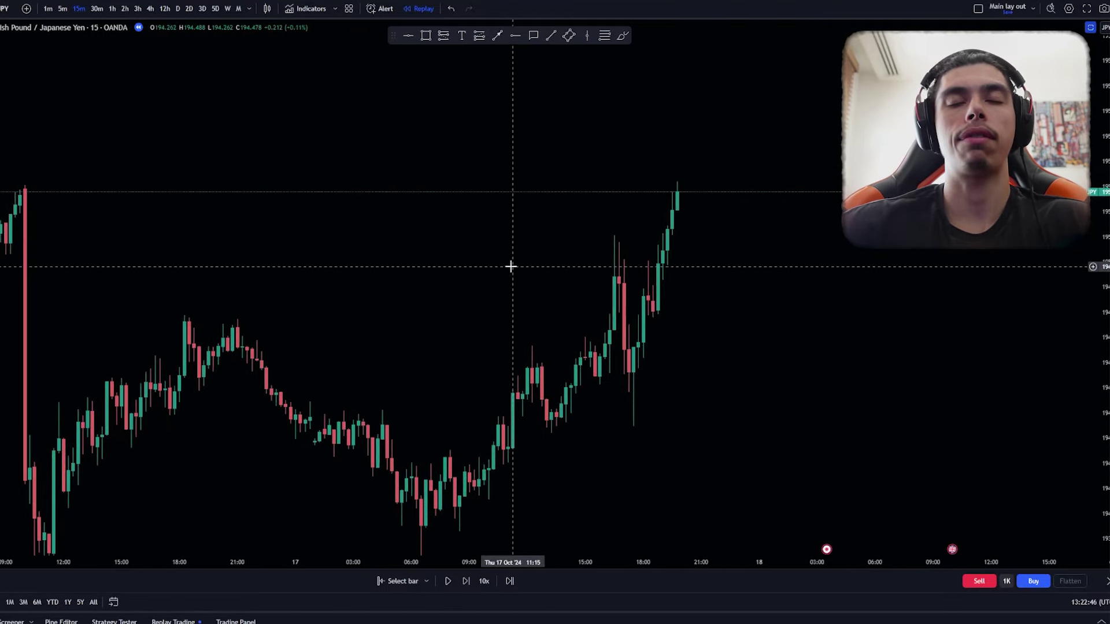